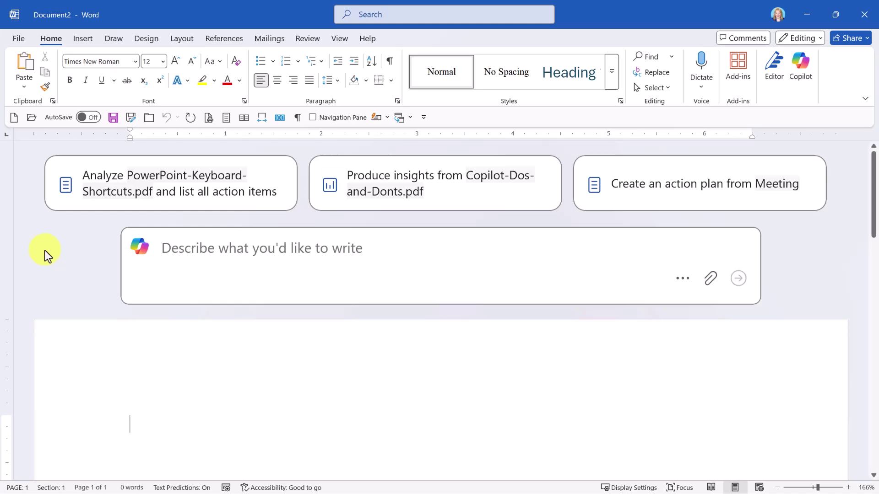
Prompt Copilot with 'Draft an introduction to a project proposal for a new wellness program at Contoso'
click(801, 67)
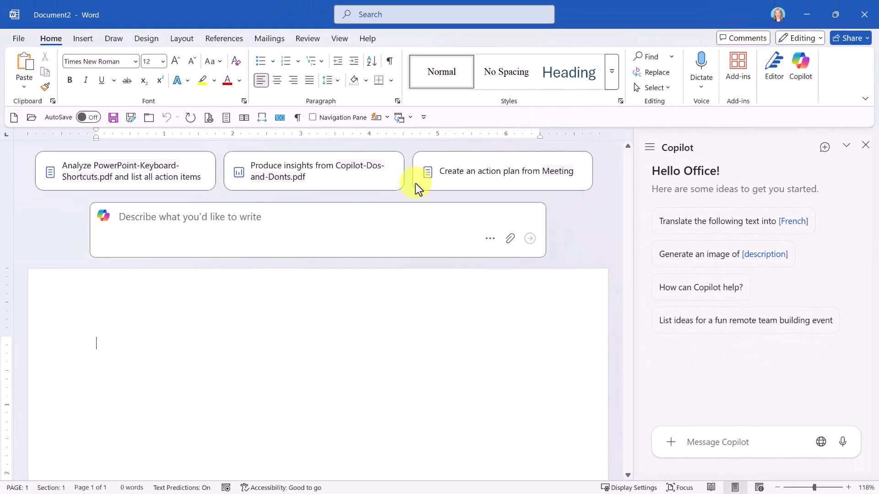
click(133, 215)
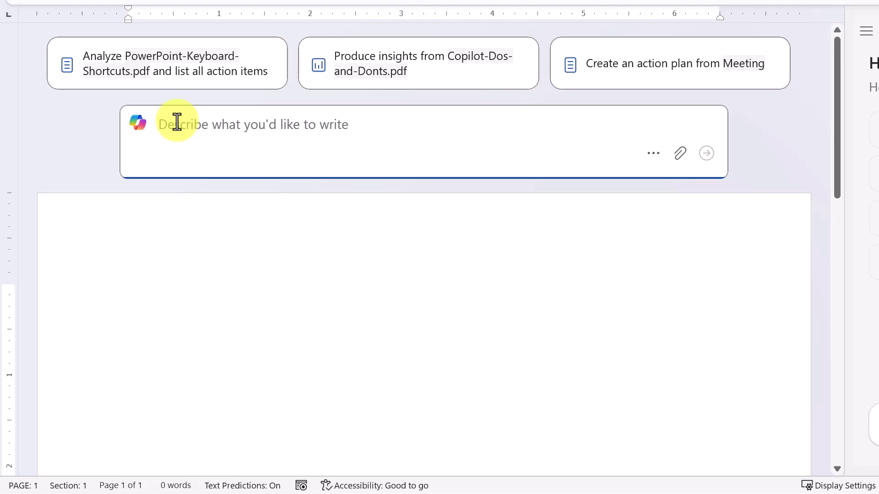
text(Draft an introduction to a project proposal for a new wellness program at Contoso)
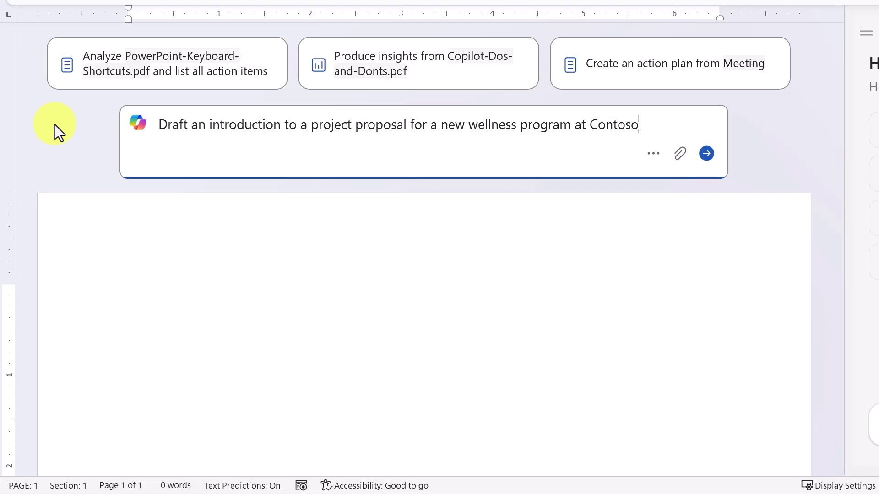
key(Return)
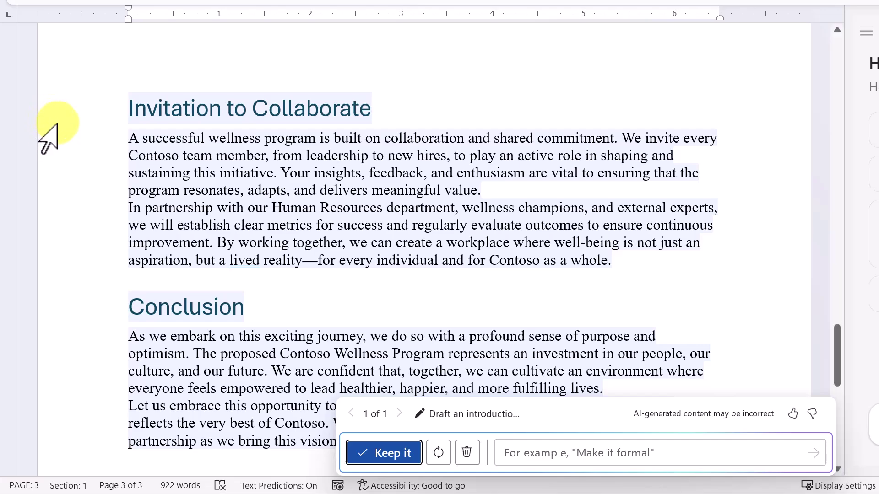
scroll(55, 125, down, 3)
scroll(56, 124, up, 2)
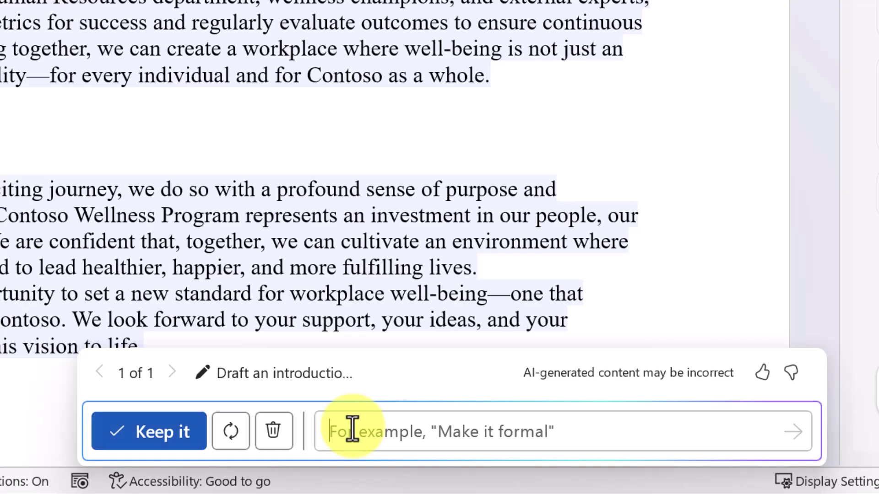
Refine the proposal draft with 'Make it informal' and keep the informal rewrite
click(353, 429)
text(Make it informal)
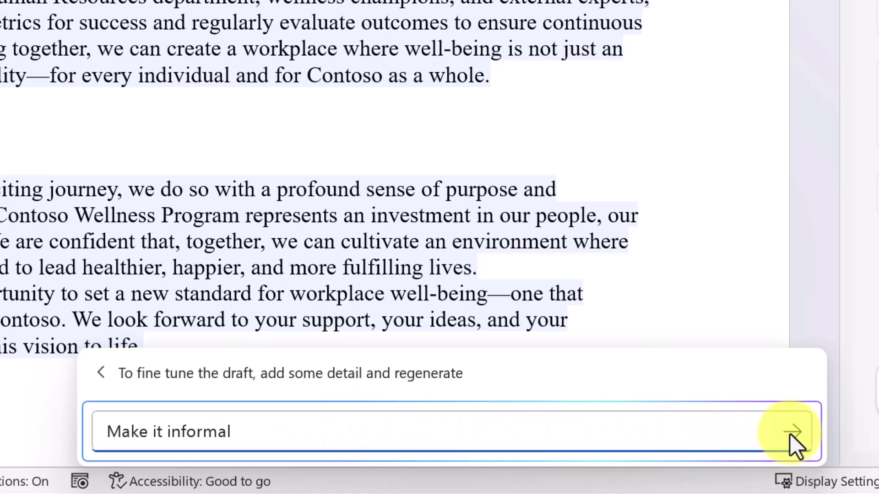
click(790, 433)
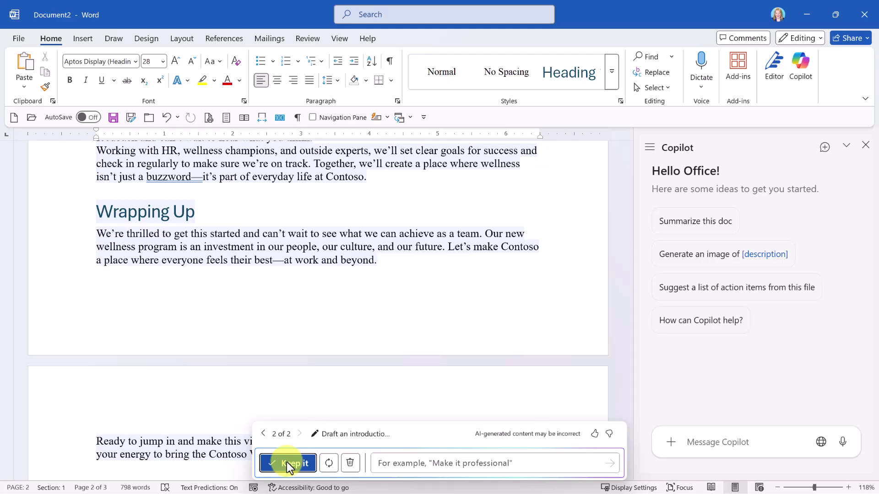
click(288, 463)
scroll(314, 295, up, 4)
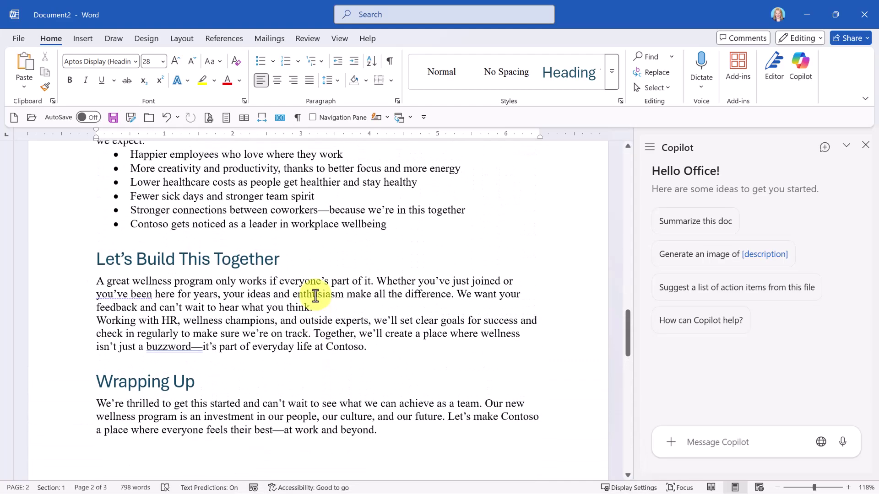
scroll(315, 296, up, 8)
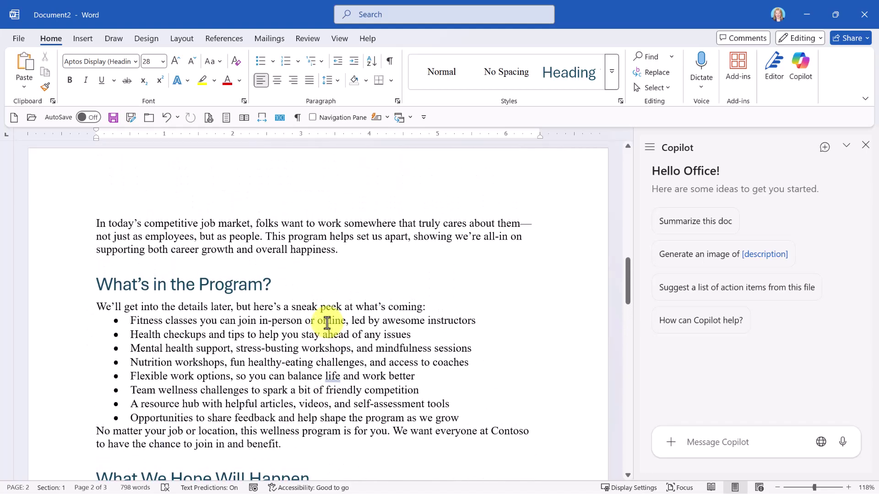
scroll(327, 322, down, 1)
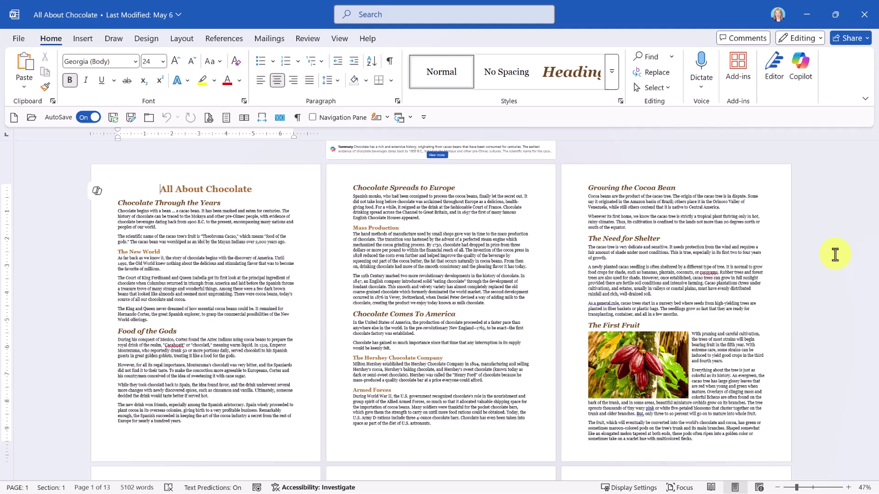
Open the Copilot pane beside the chocolate document and look through the Insert > Pictures options
click(800, 75)
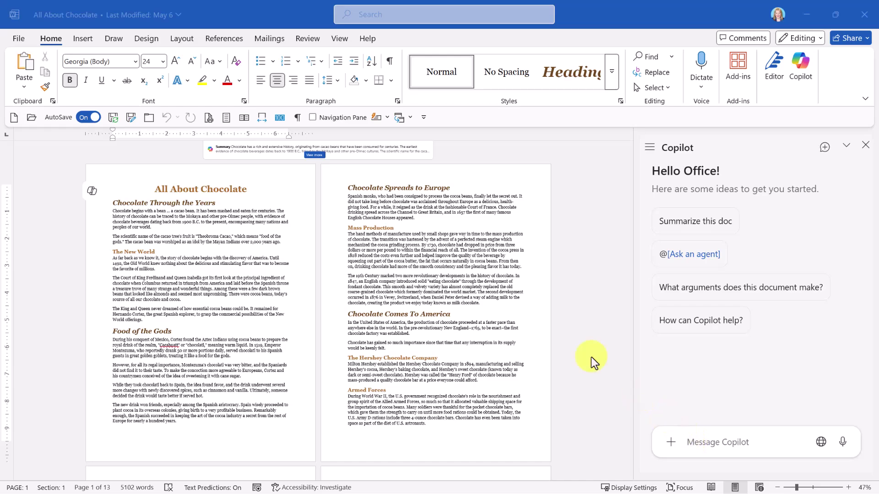
click(82, 39)
click(130, 86)
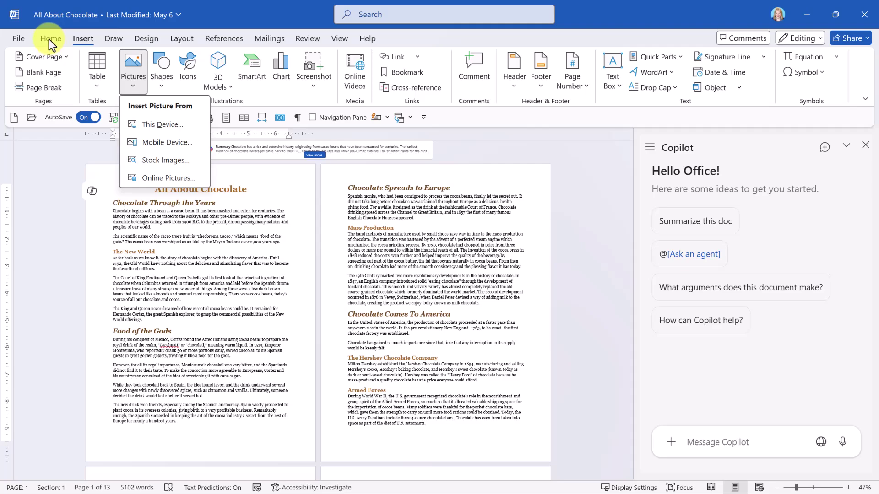
Send the pasted assorted-chocolates-on-a-wooden-table prompt and insert the first Designer image
click(702, 435)
text(GENERATE AN IMAGE showing a variety of different types of chocolate displayed on a wooden table.)
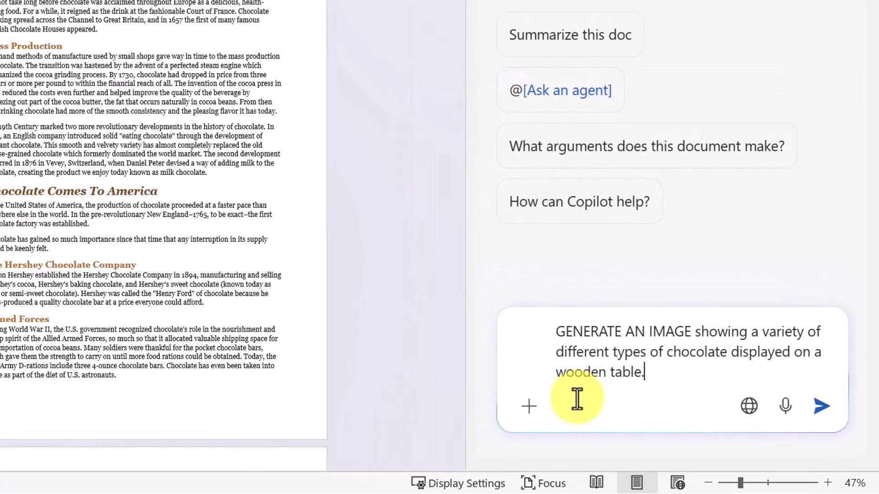
key(Return)
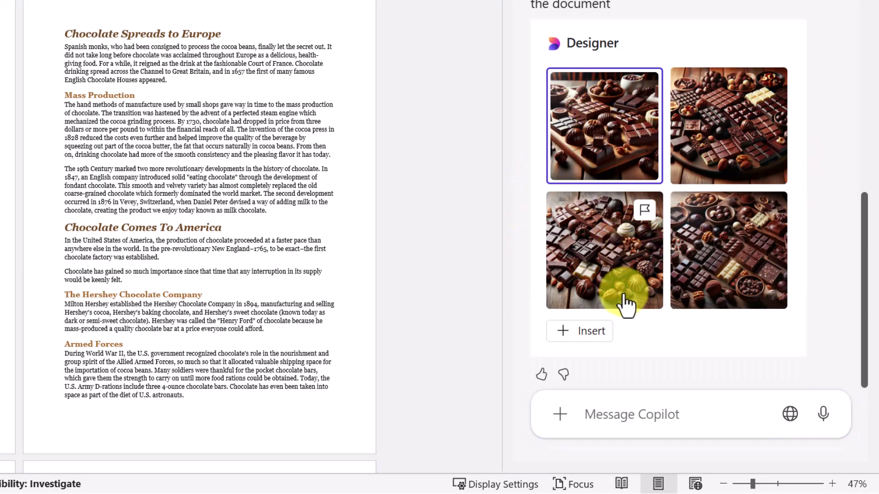
click(565, 331)
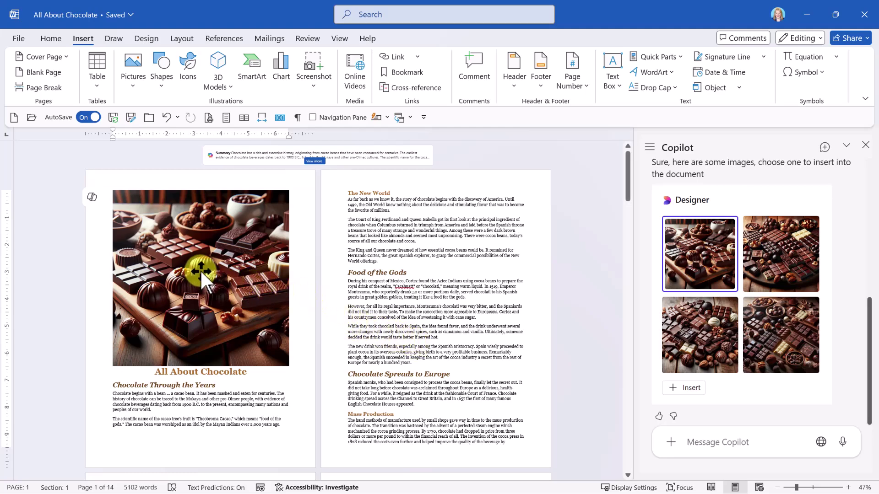
Shrink the top chocolate picture to about half size, wrap it square, then delete it
click(200, 270)
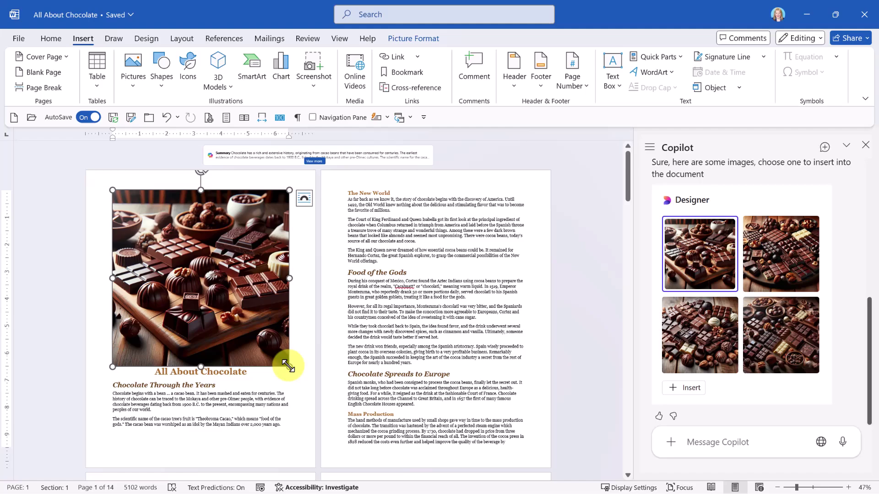
drag(288, 366, 205, 268)
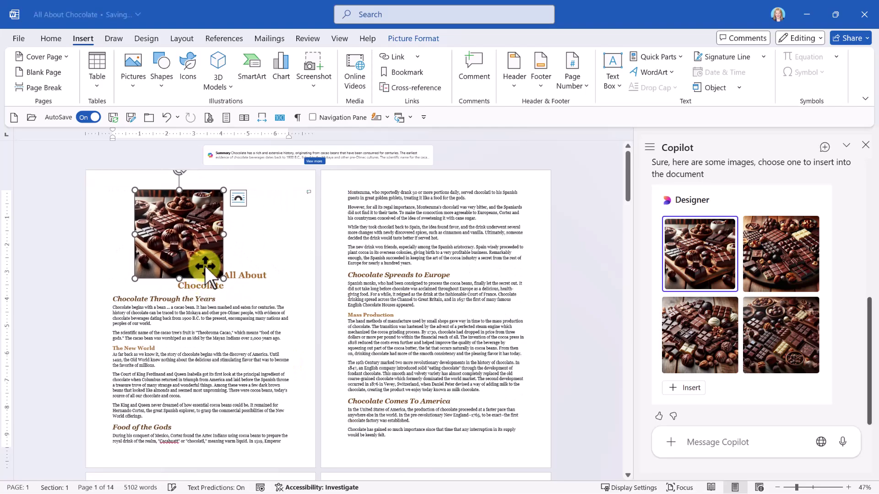
click(238, 200)
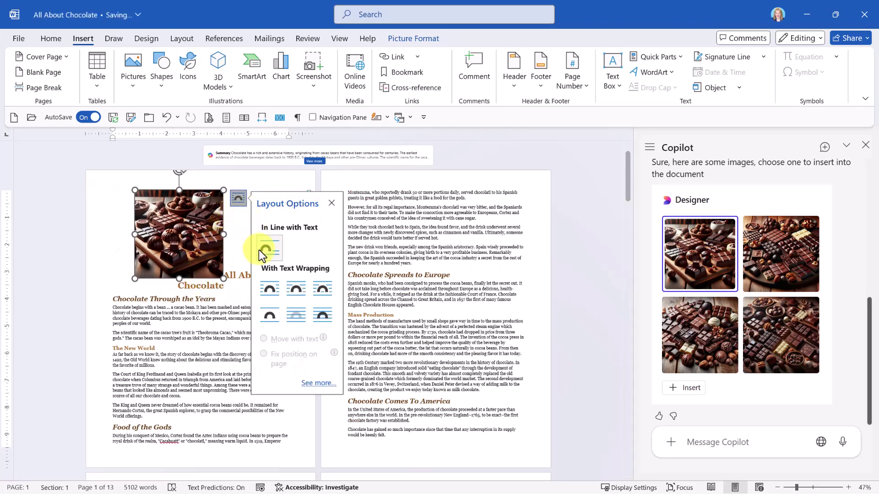
click(270, 289)
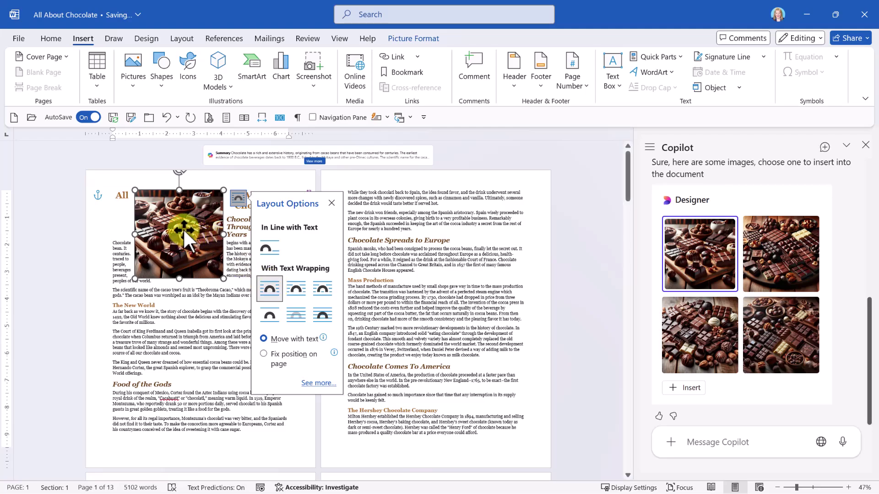
key(Delete)
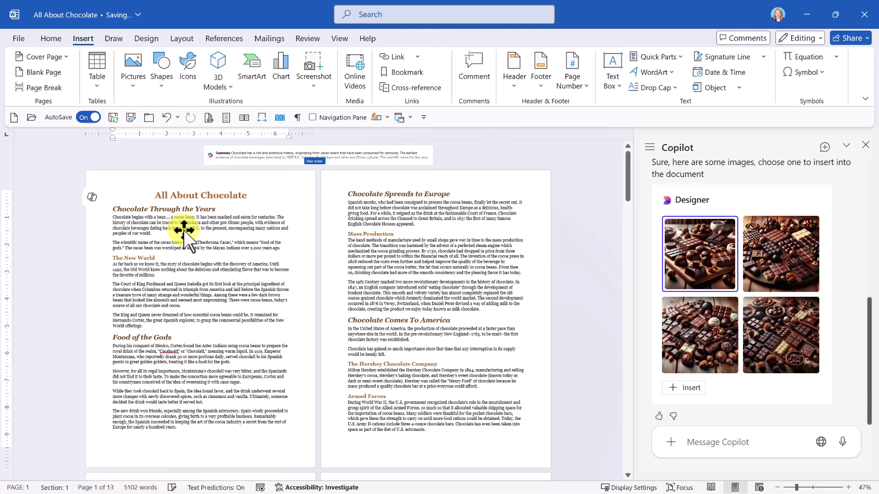
Paste the chocolate image at the What Is It? heading and drag it beside the list
key(ctrl+End)
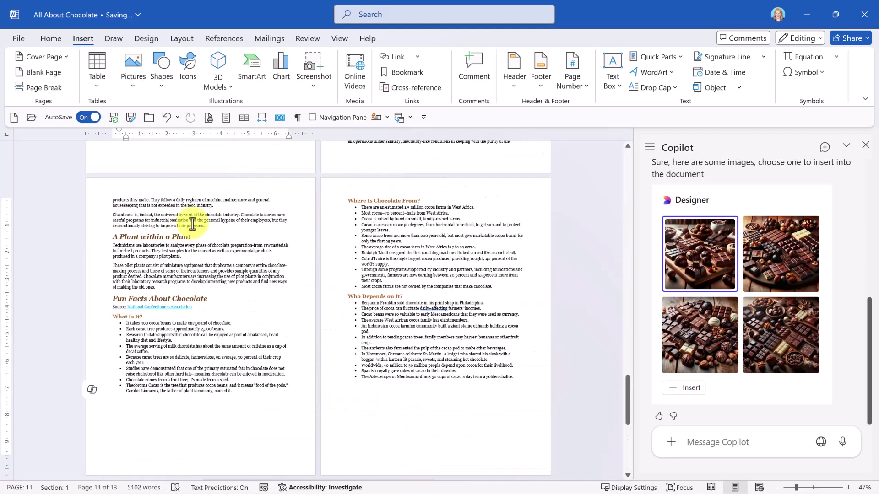
click(114, 316)
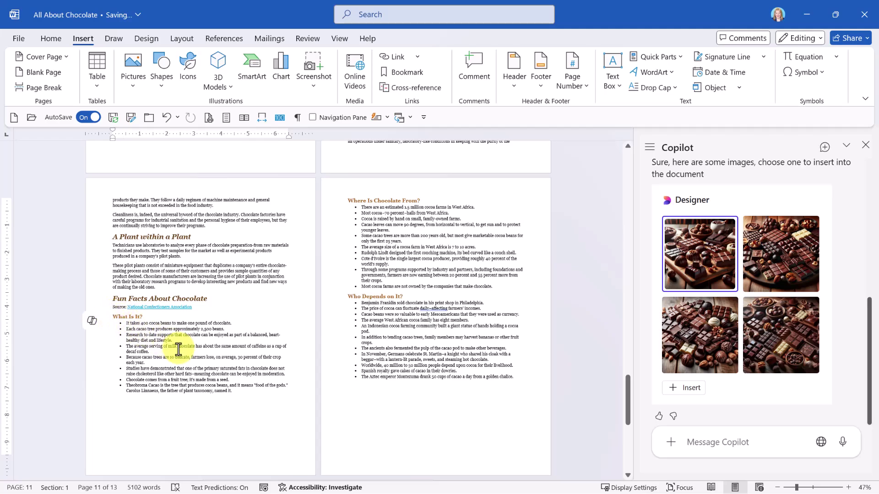
key(ctrl+v)
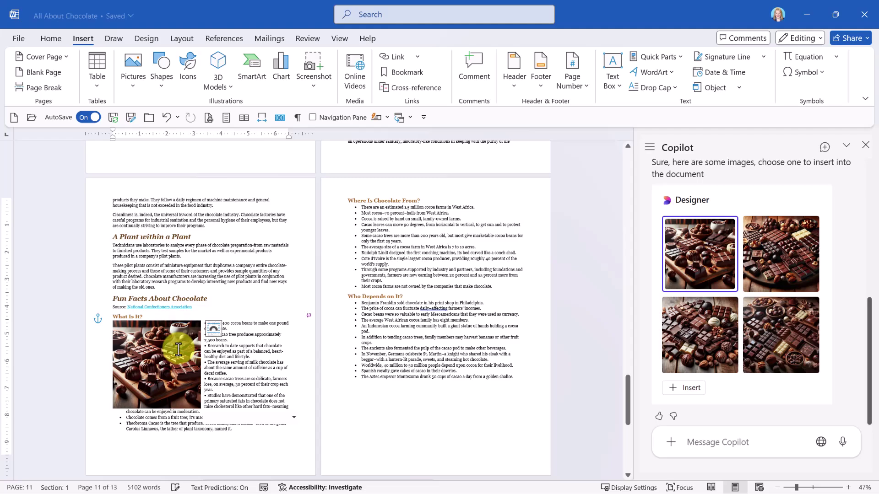
drag(166, 350, 262, 350)
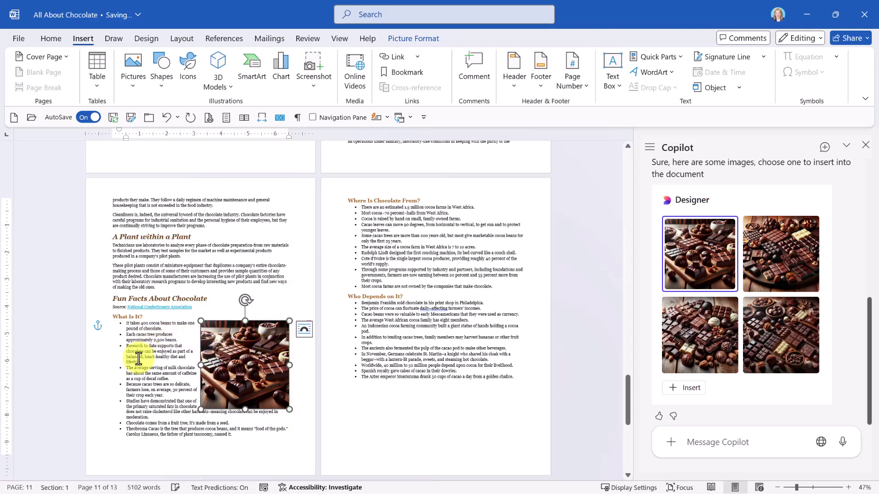
click(160, 373)
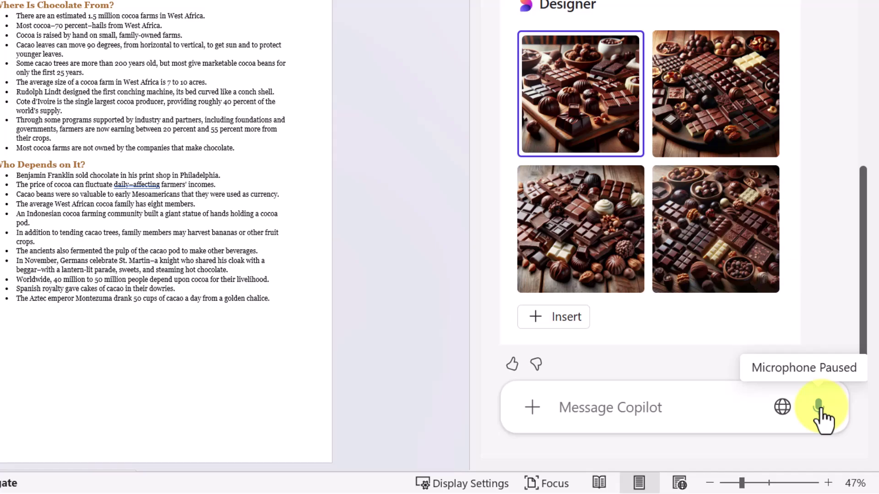
Choose View prompts from the + options beside the Copilot message box
click(623, 419)
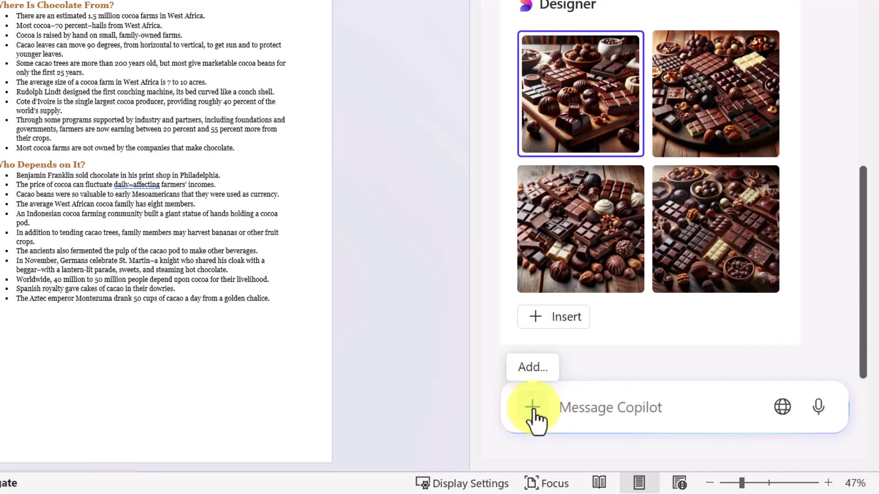
click(533, 412)
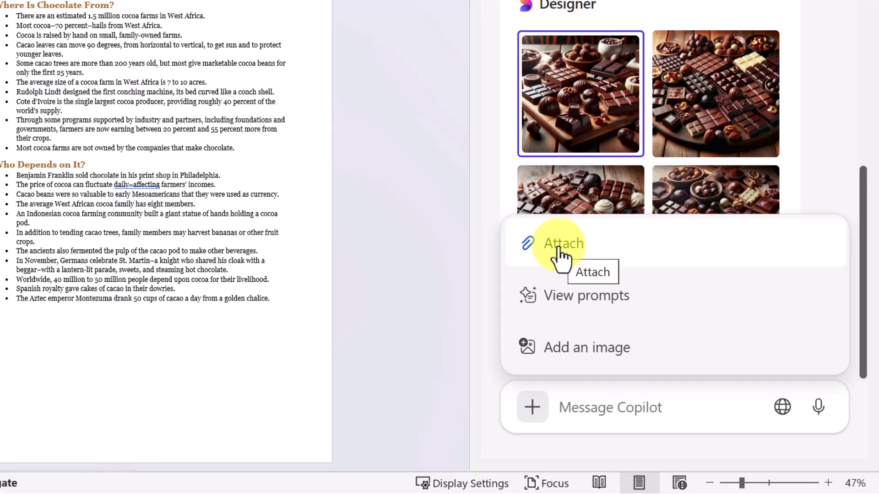
click(571, 302)
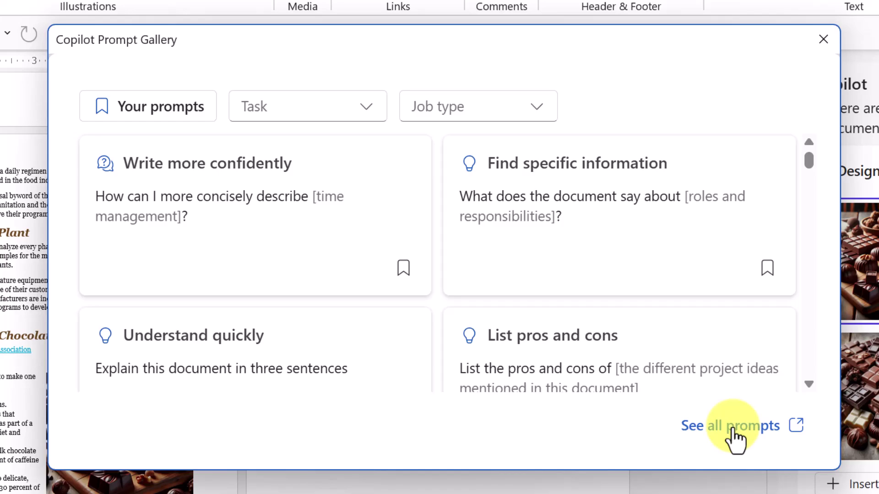
Browse the gallery's Task and Job type filter lists, then close the Prompt Gallery
click(366, 117)
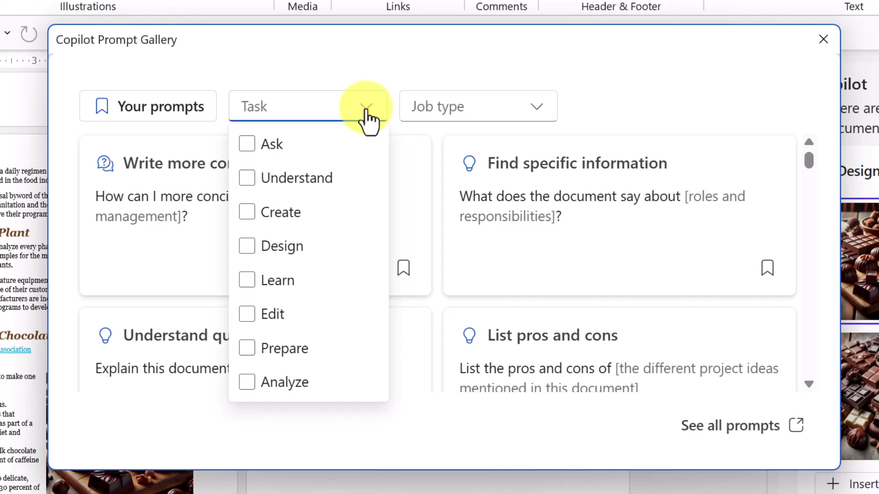
click(536, 115)
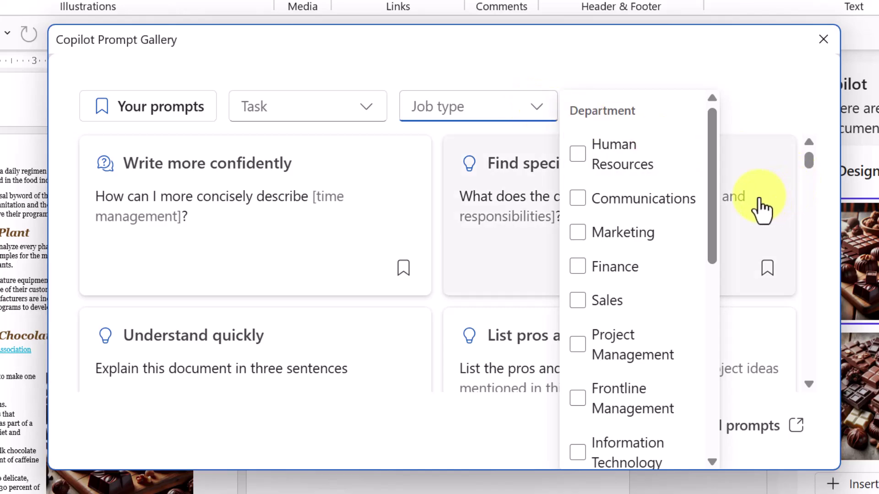
scroll(718, 215, down, 2)
drag(717, 255, 716, 181)
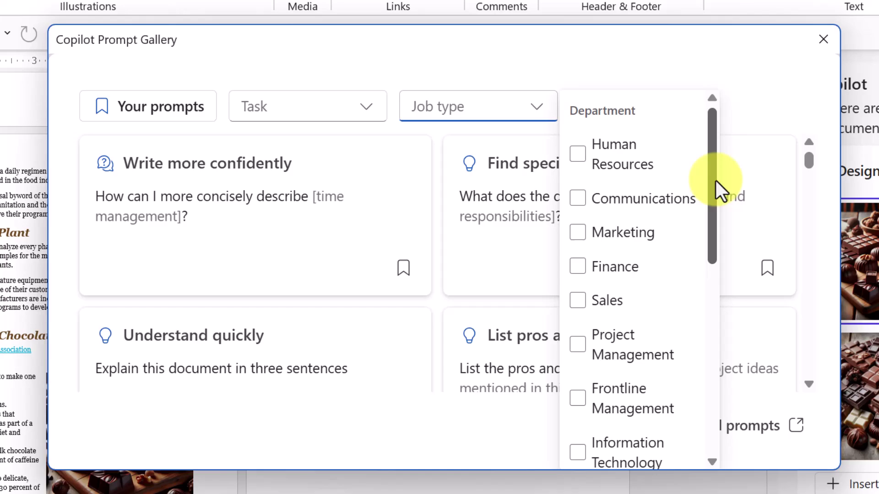
click(772, 67)
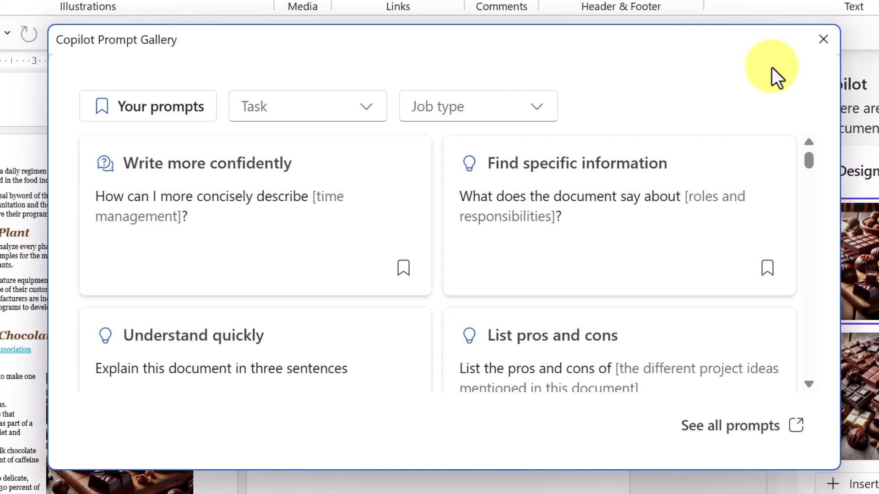
click(822, 37)
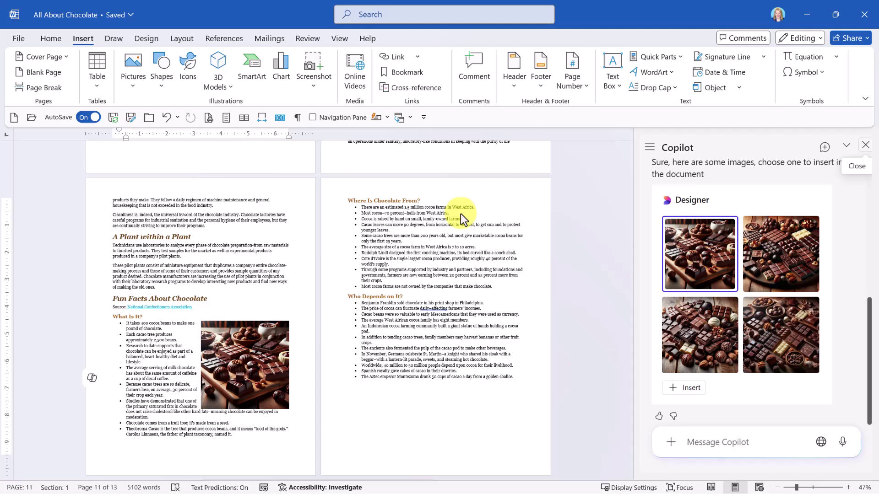
Close the Copilot pane, then in a new document attach All About Chocolate.docx and type 'Create insights from'
click(865, 145)
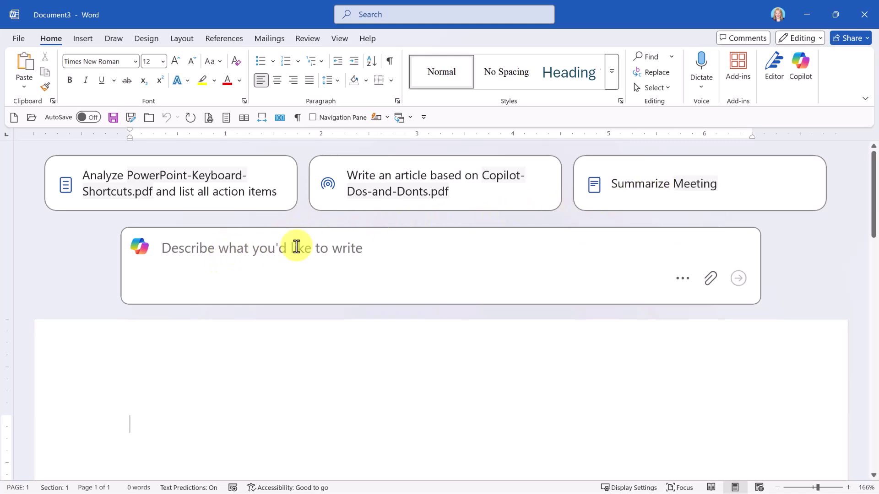
click(181, 247)
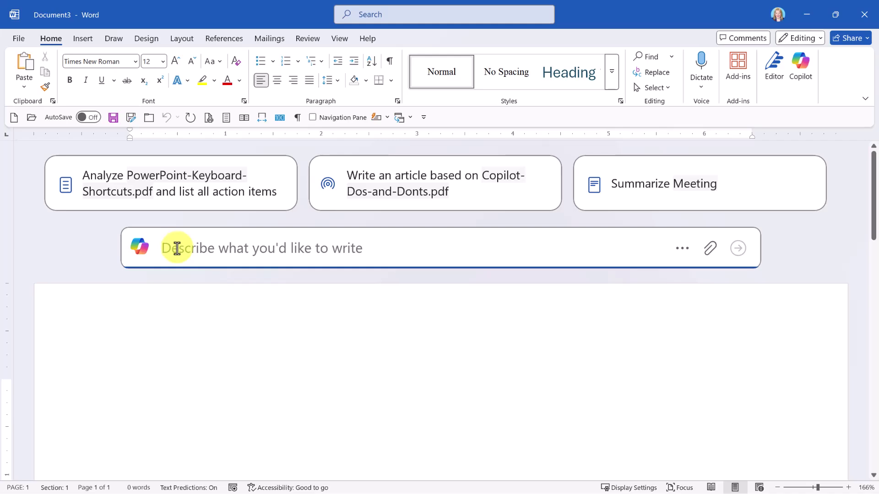
text(/a)
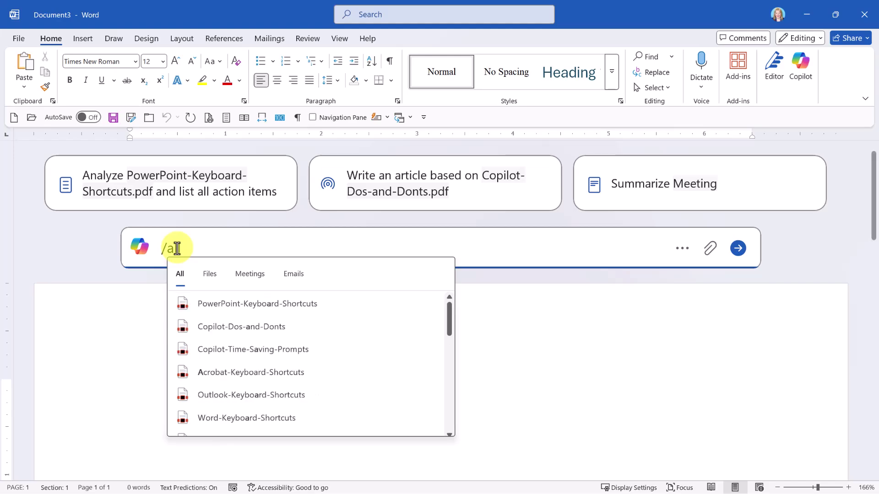
text(ll)
click(222, 304)
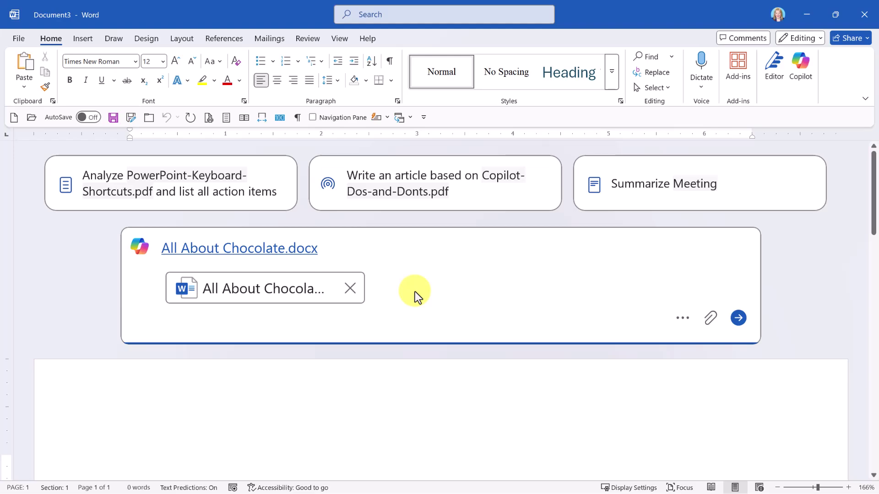
text(Create insights )
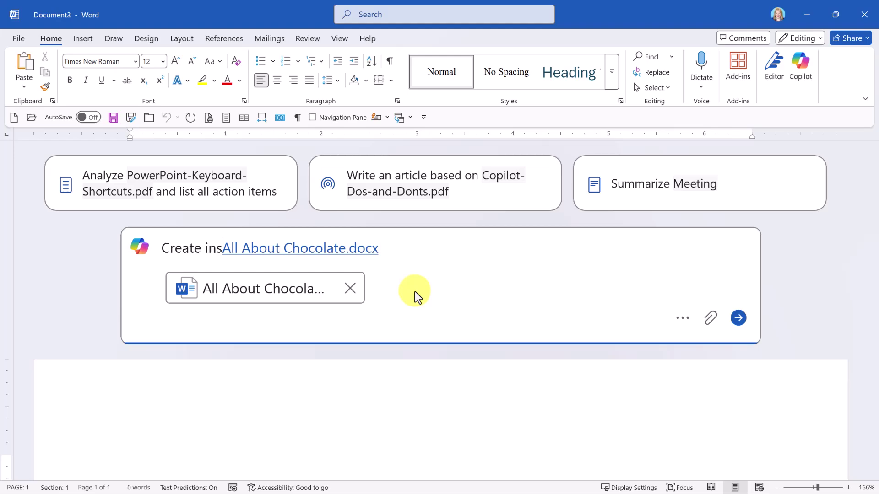
text(from)
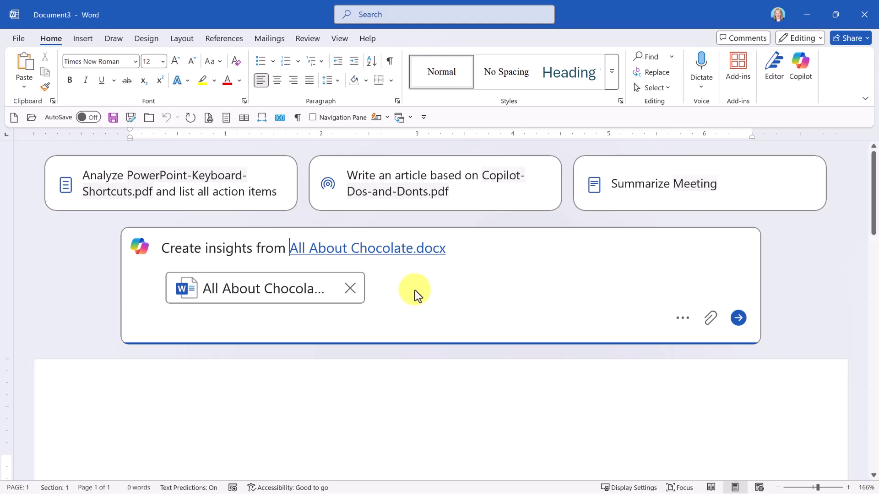
Generate and keep the Key Insights draft, then view it as Multiple Pages
click(740, 318)
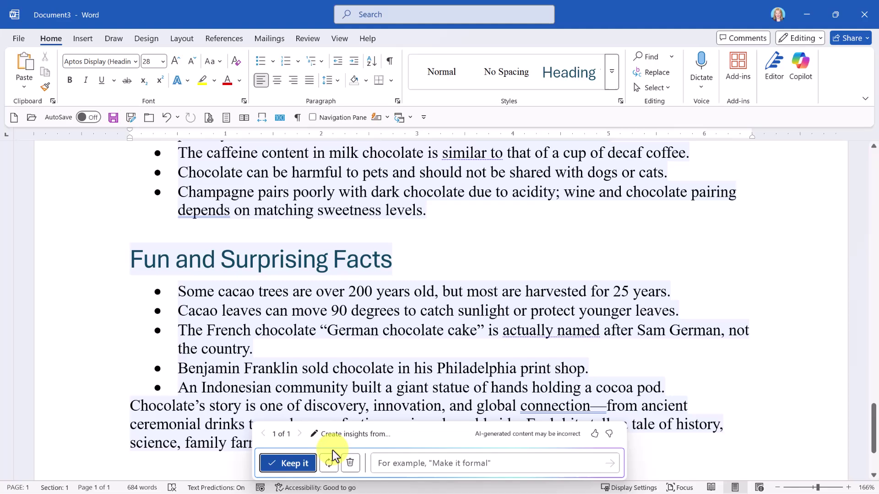
click(313, 460)
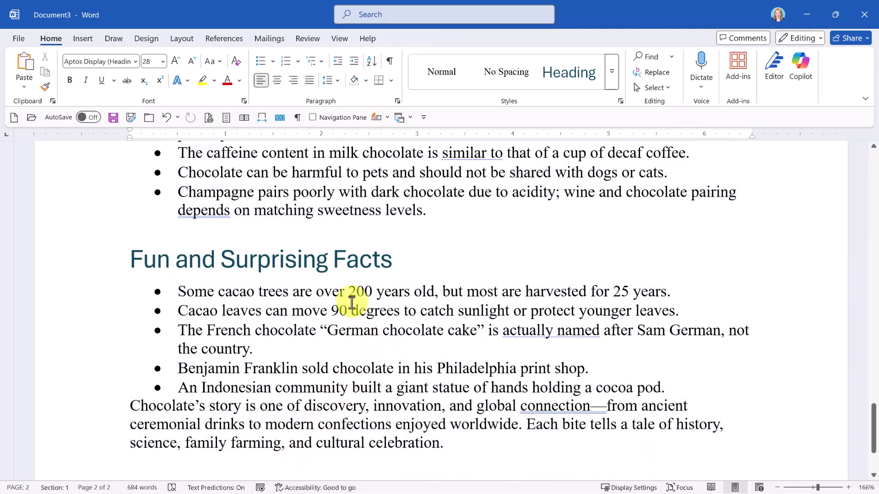
click(244, 118)
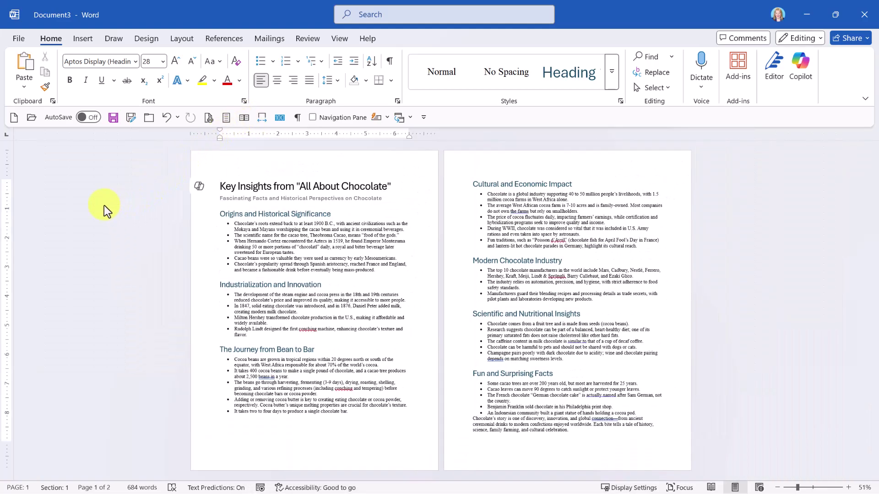